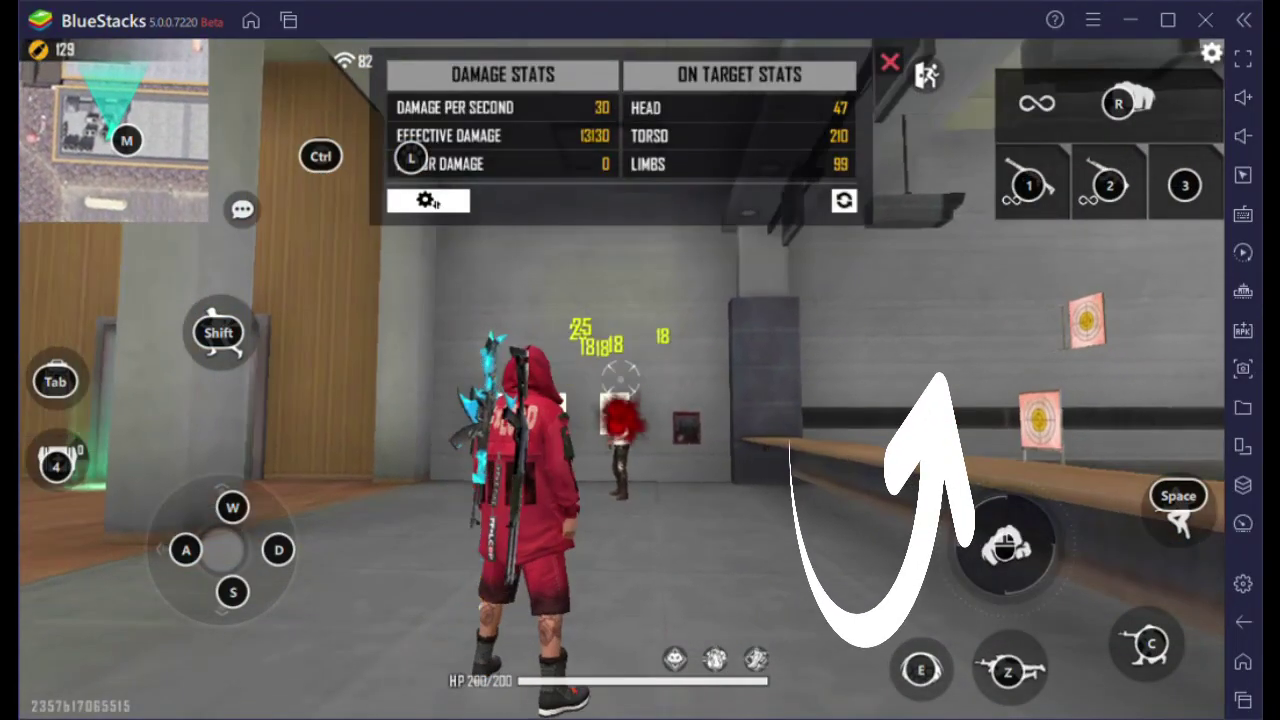
Run forward with W, swap between the Quick Reload gun (1) and fists (3), and reload.
{"action": "key", "text": "w"}
{"action": "key", "text": "w"}
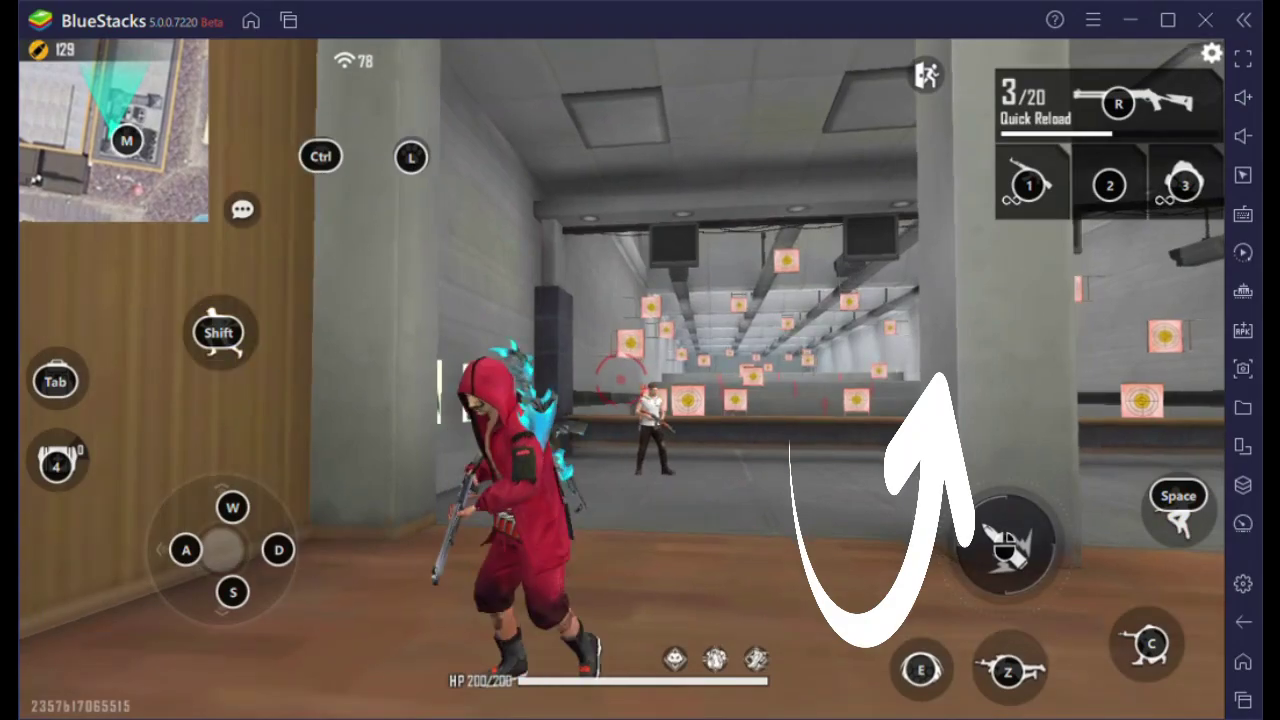
{"action": "key", "text": "1"}
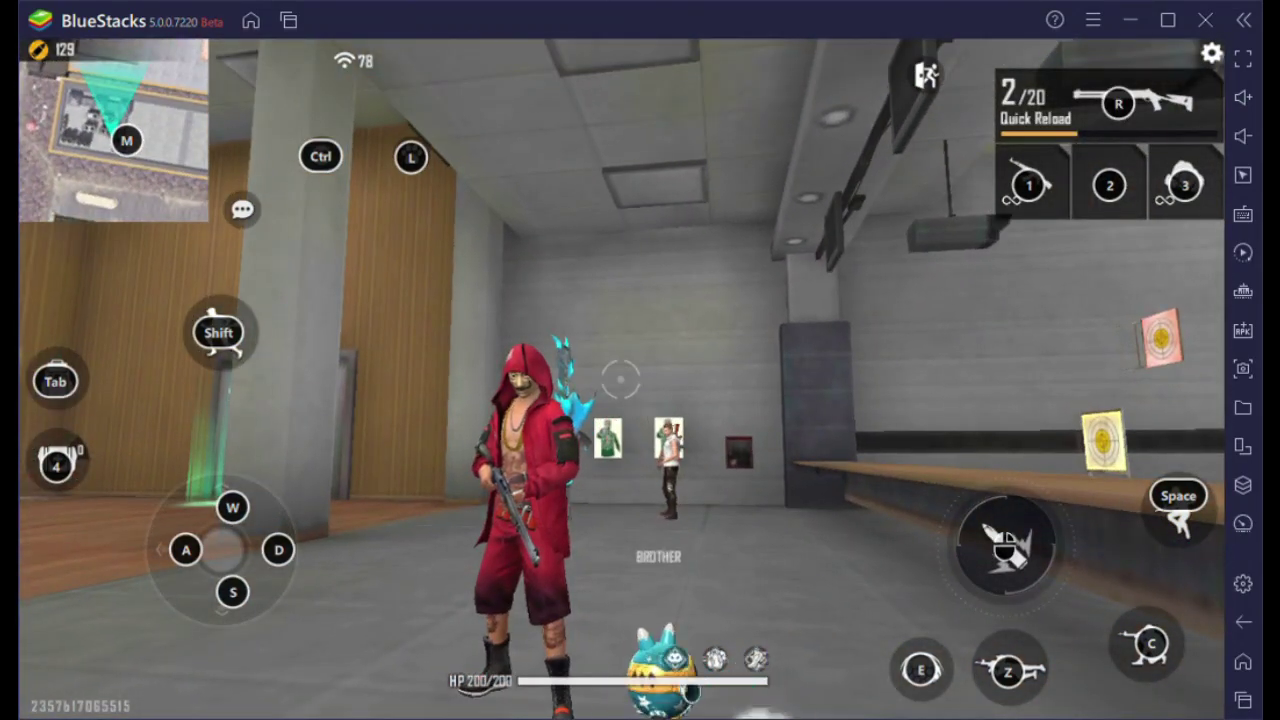
{"action": "key", "text": "3"}
{"action": "key", "text": "1"}
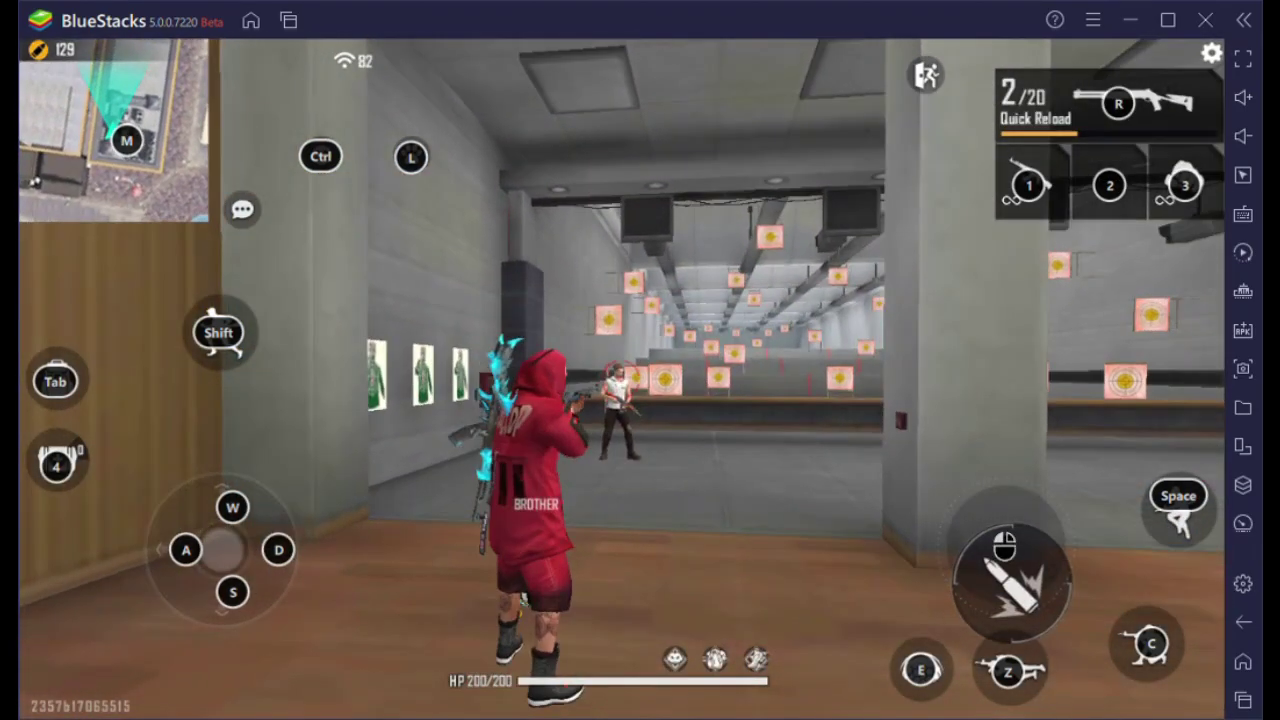
{"action": "key", "text": "3"}
{"action": "key", "text": "1"}
{"action": "key", "text": "w"}
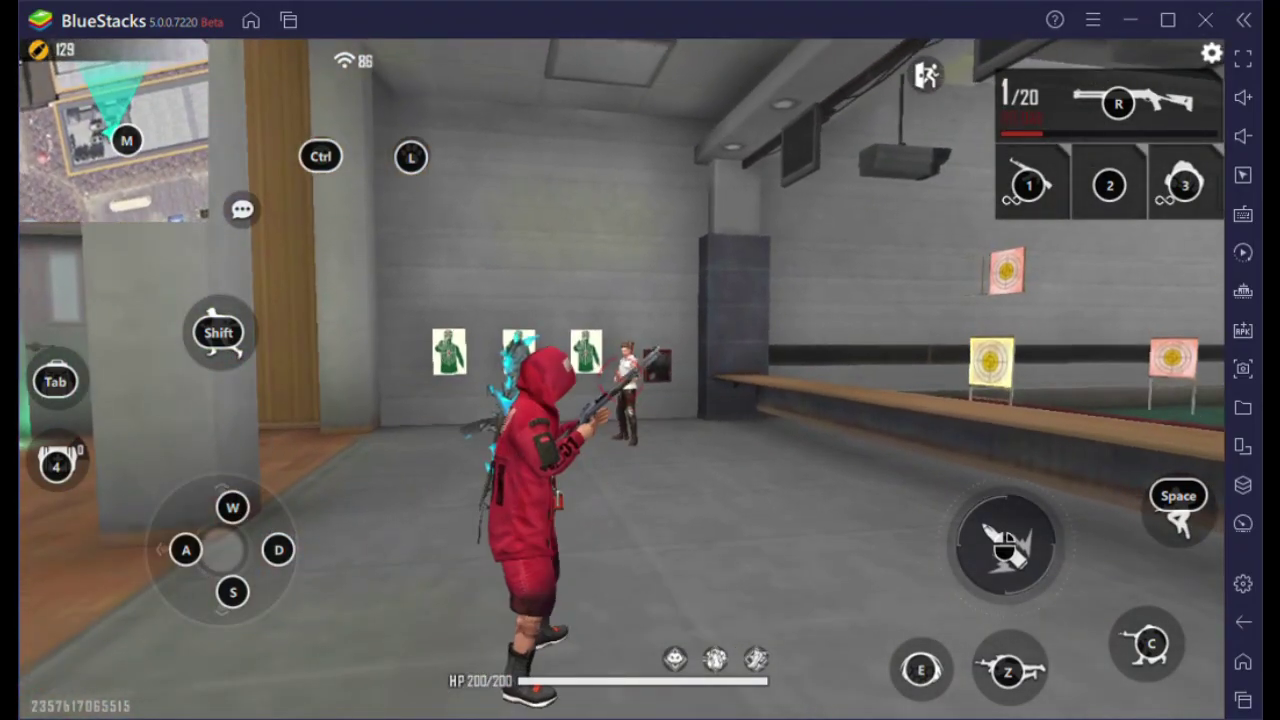
{"action": "key", "text": "r"}
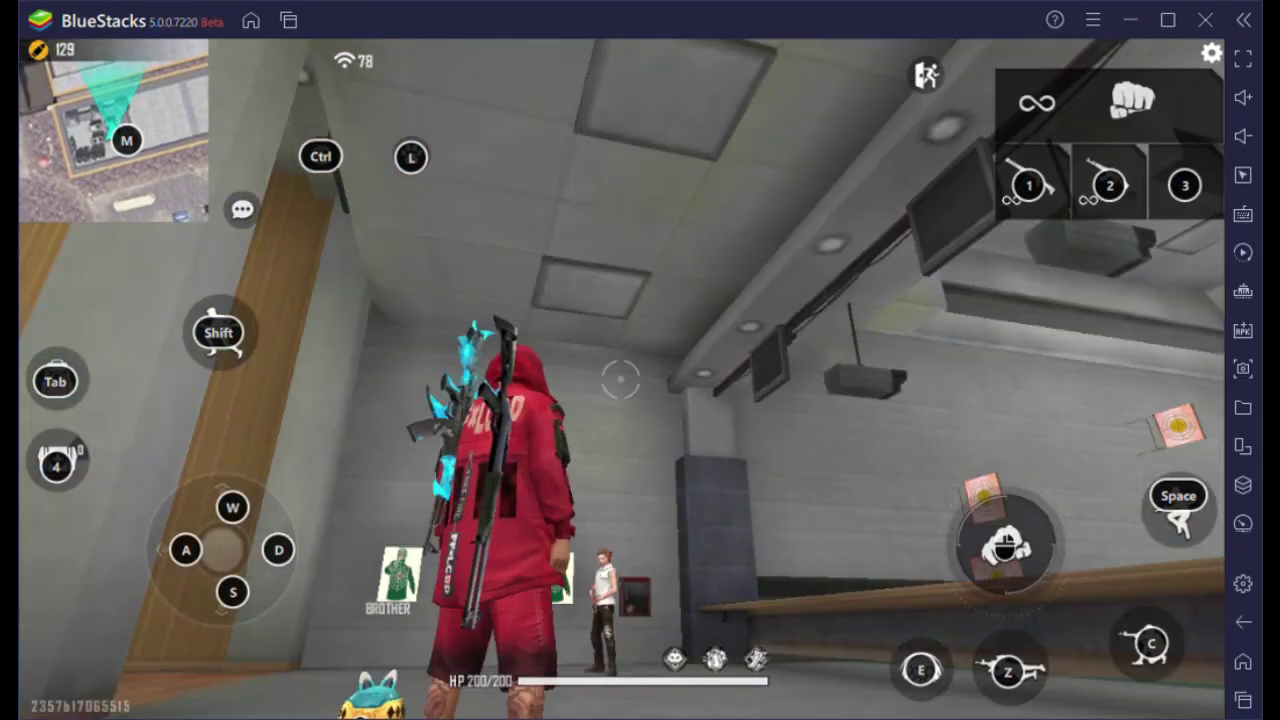
Run into the target range while quick-swapping between melee and the gun.
{"action": "key", "text": "w"}
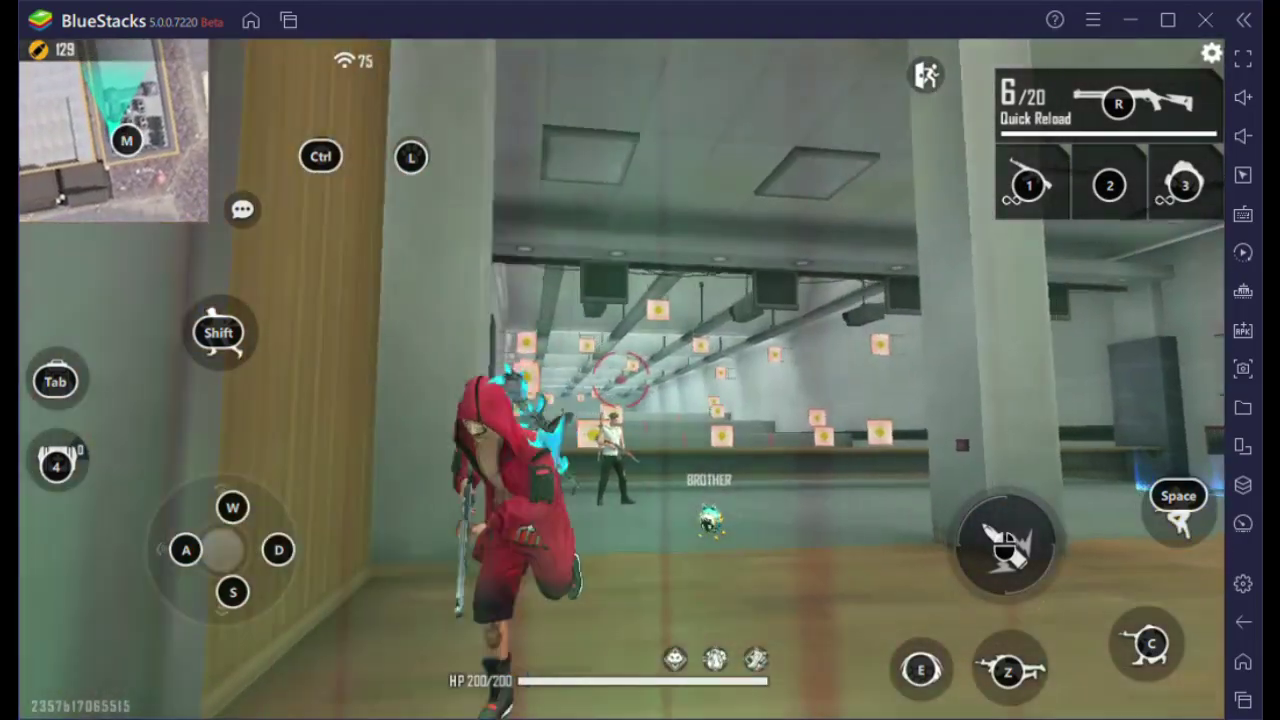
{"action": "key", "text": "3"}
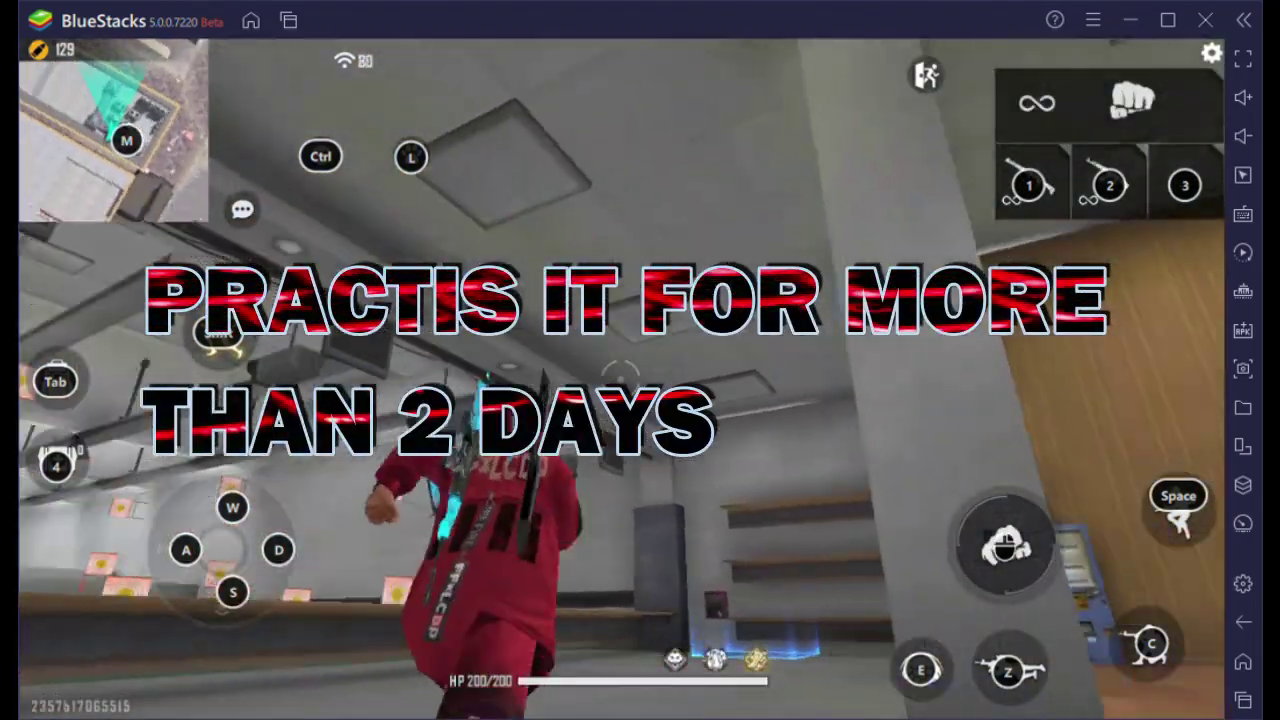
{"action": "key", "text": "1"}
{"action": "key", "text": "w"}
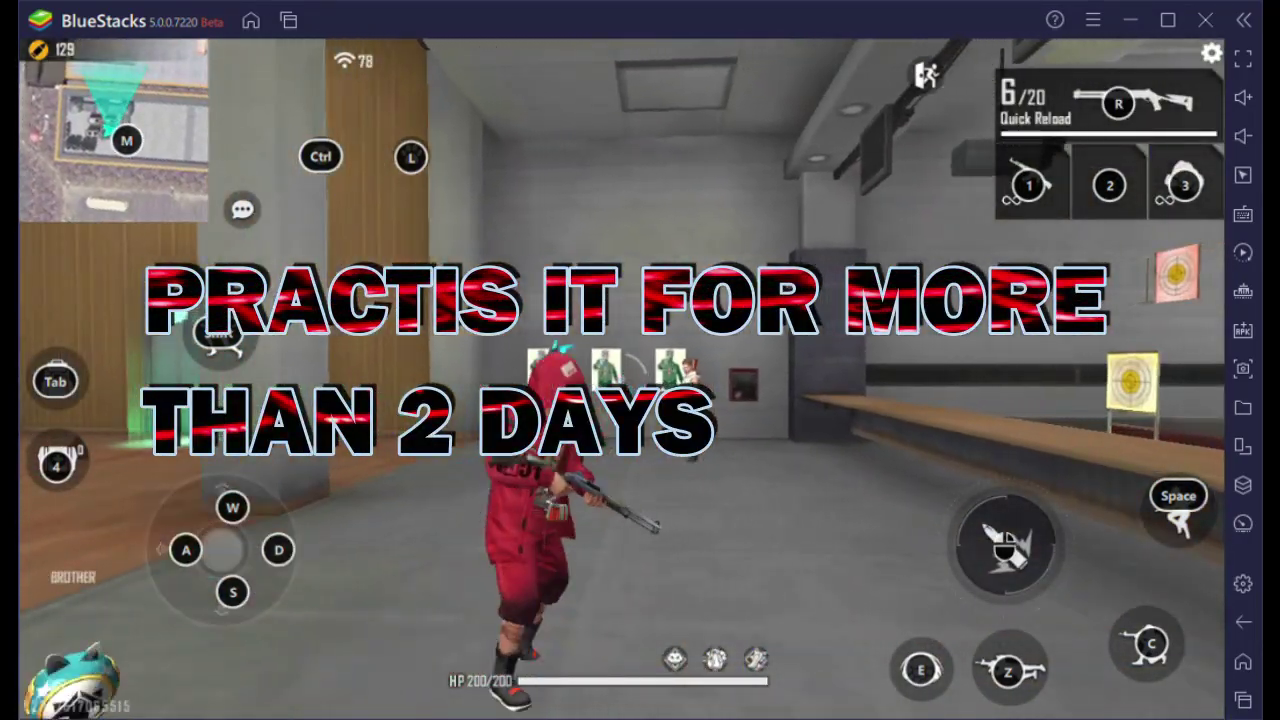
{"action": "key", "text": "3"}
{"action": "key", "text": "1"}
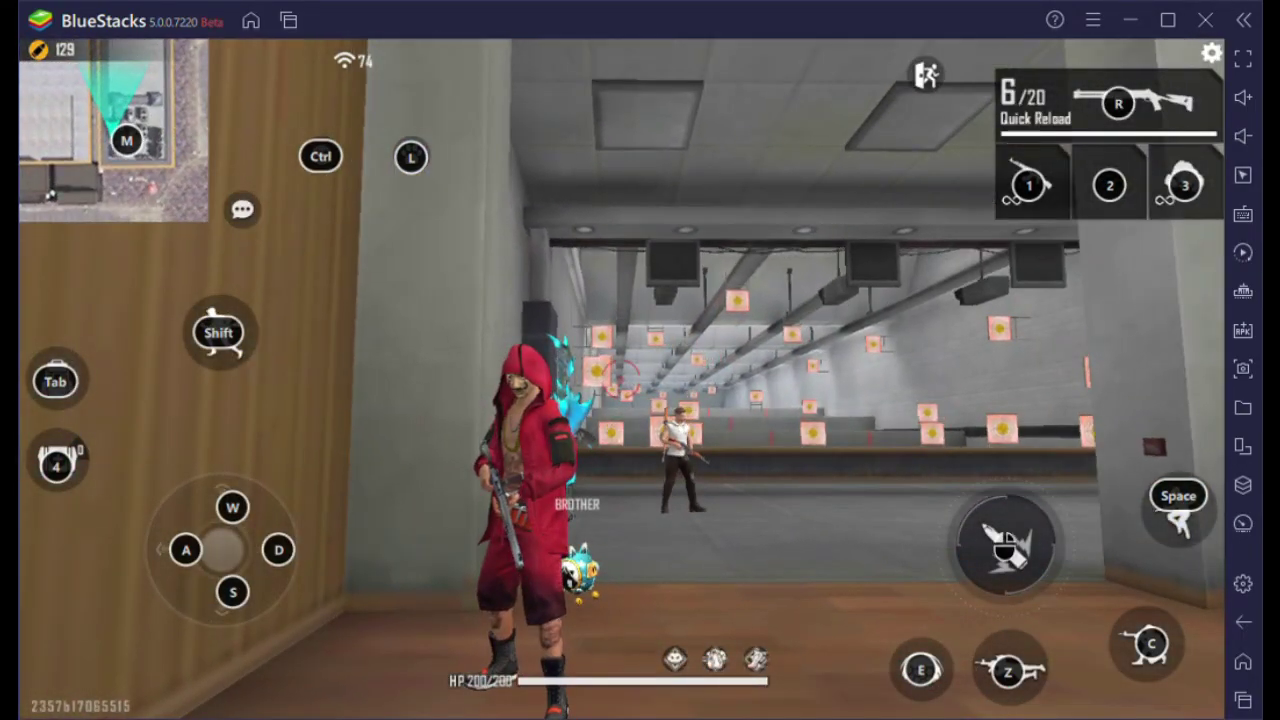
{"action": "key", "text": "3"}
{"action": "key", "text": "1"}
Strafe toward the green targets and shoot them to log head, torso and limb damage.
{"action": "key", "text": "d"}
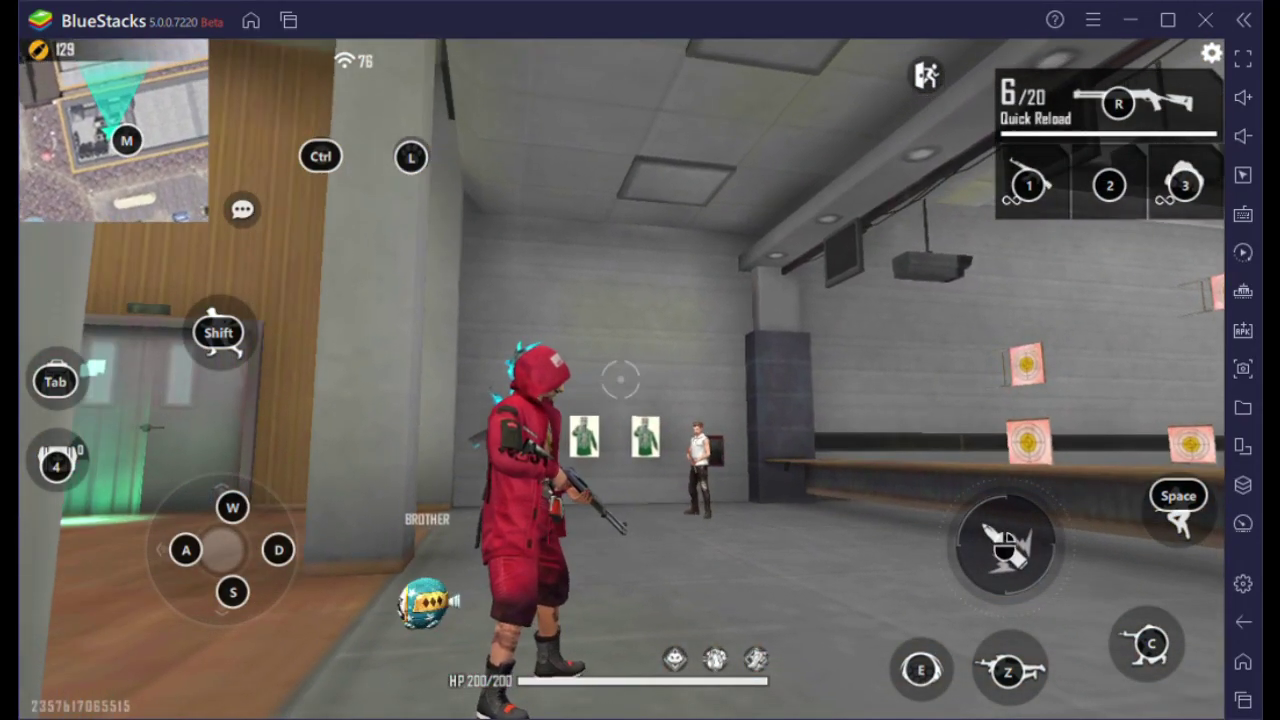
{"action": "key", "text": "w"}
{"action": "left_click", "coordinate": [620, 380]}
{"action": "key", "text": "a"}
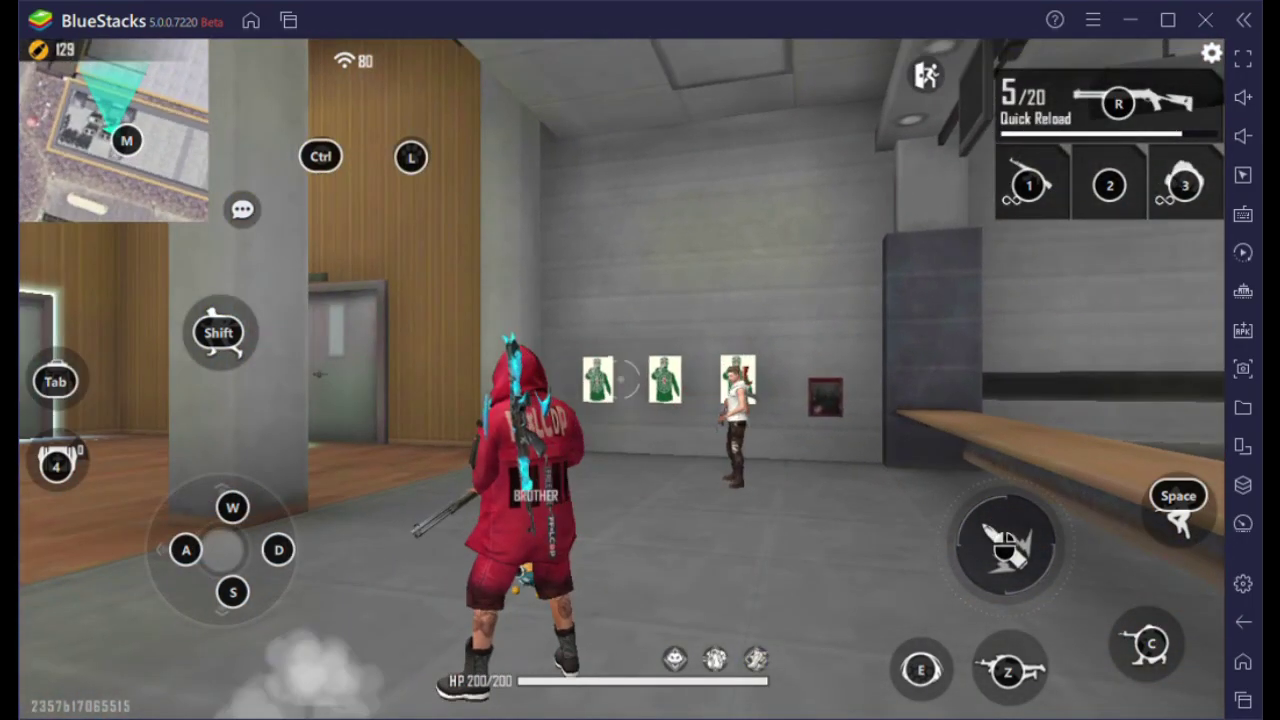
{"action": "key", "text": "w"}
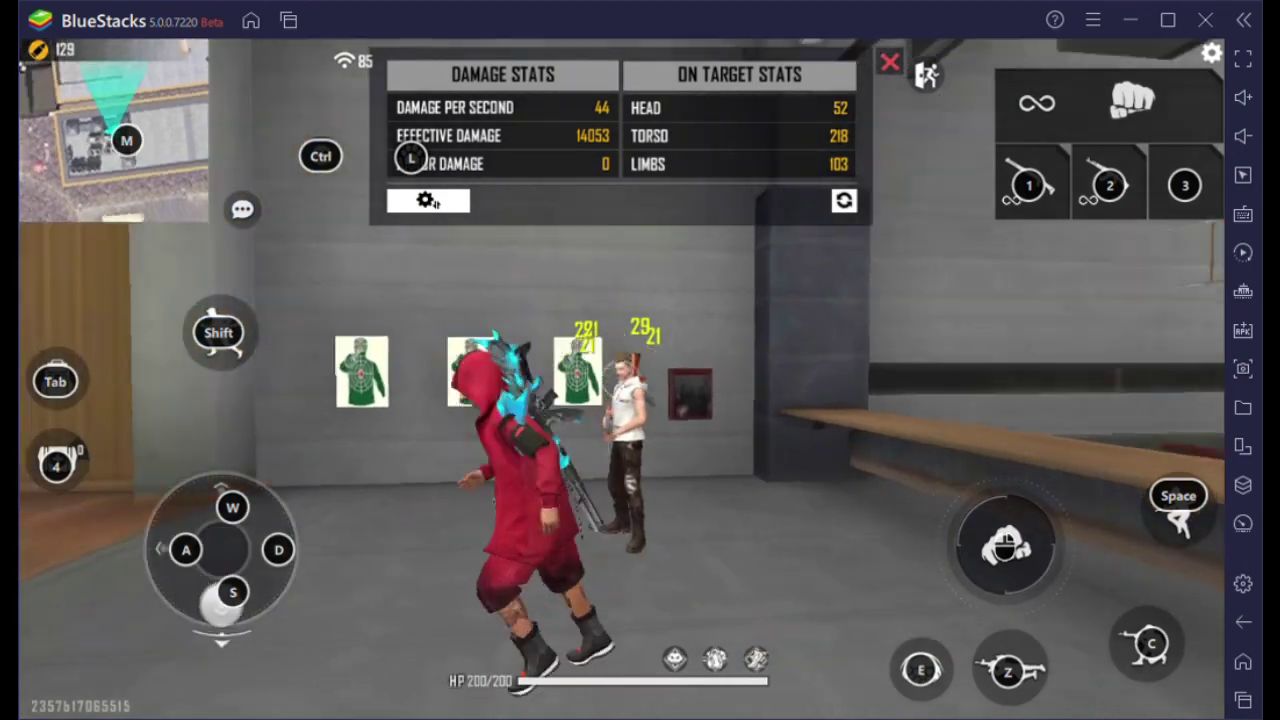
{"action": "key", "text": "2"}
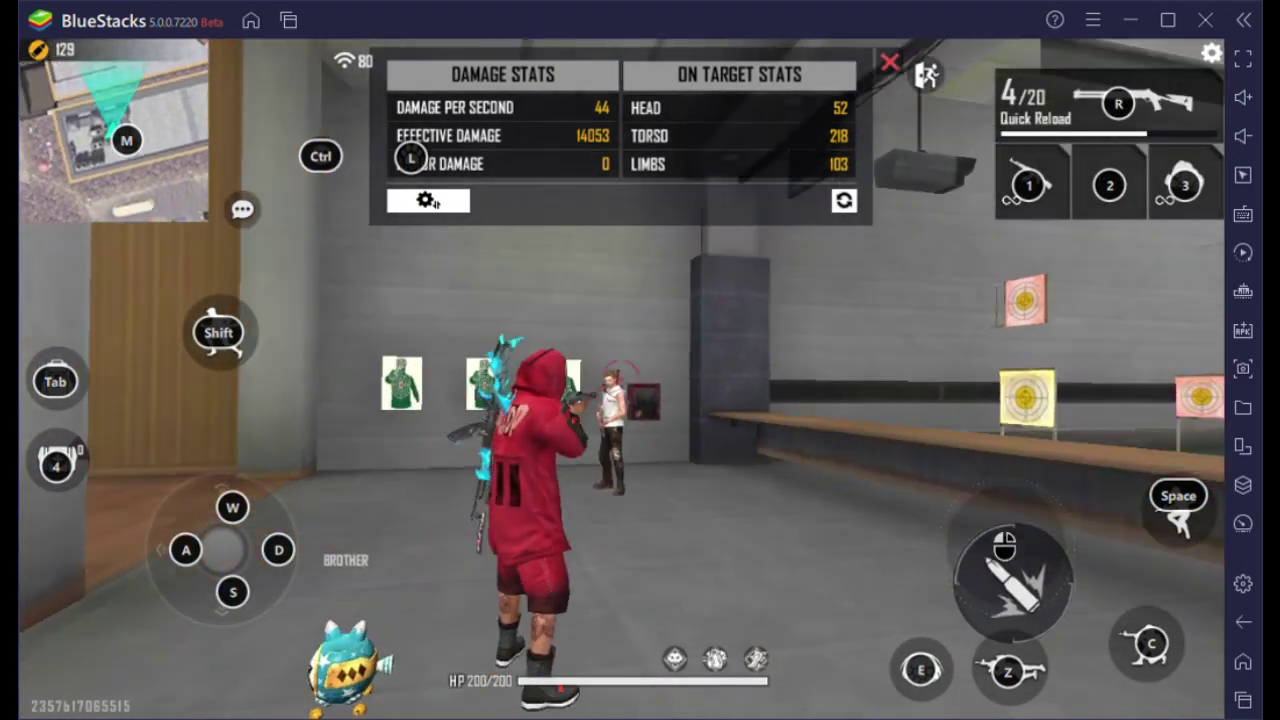
{"action": "left_click", "coordinate": [620, 380]}
{"action": "key", "text": "2"}
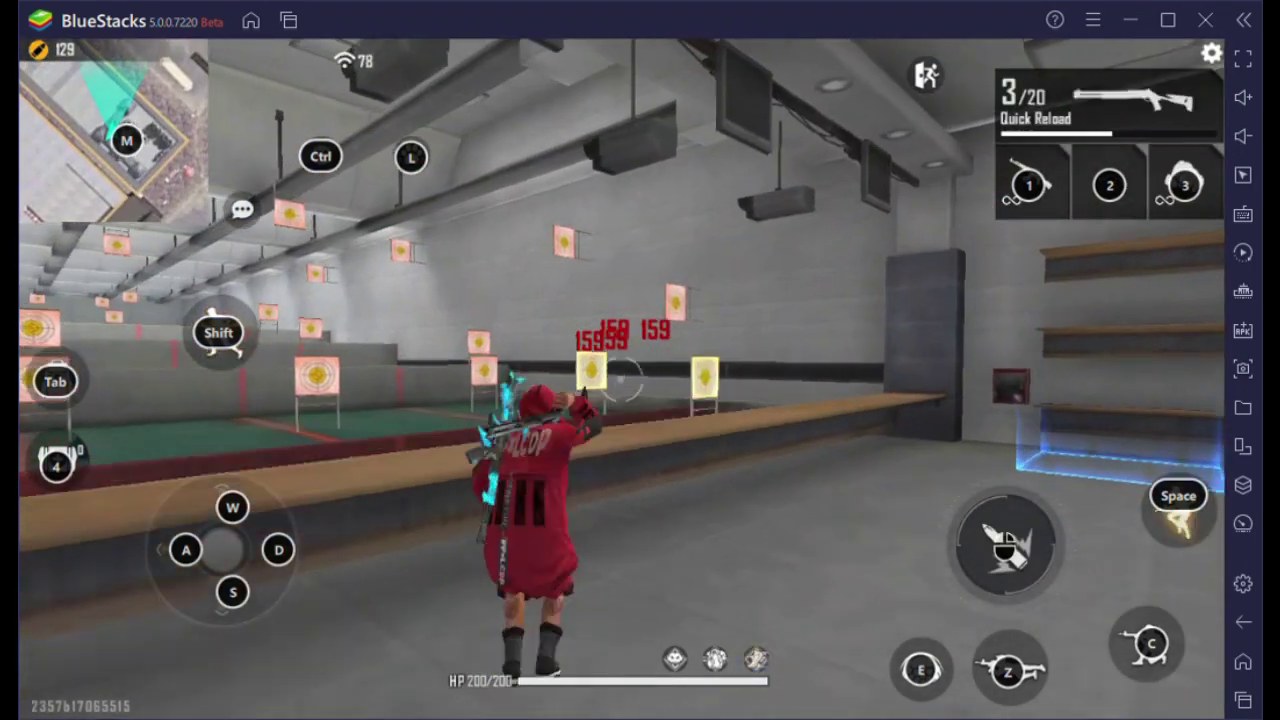
{"action": "key", "text": "w"}
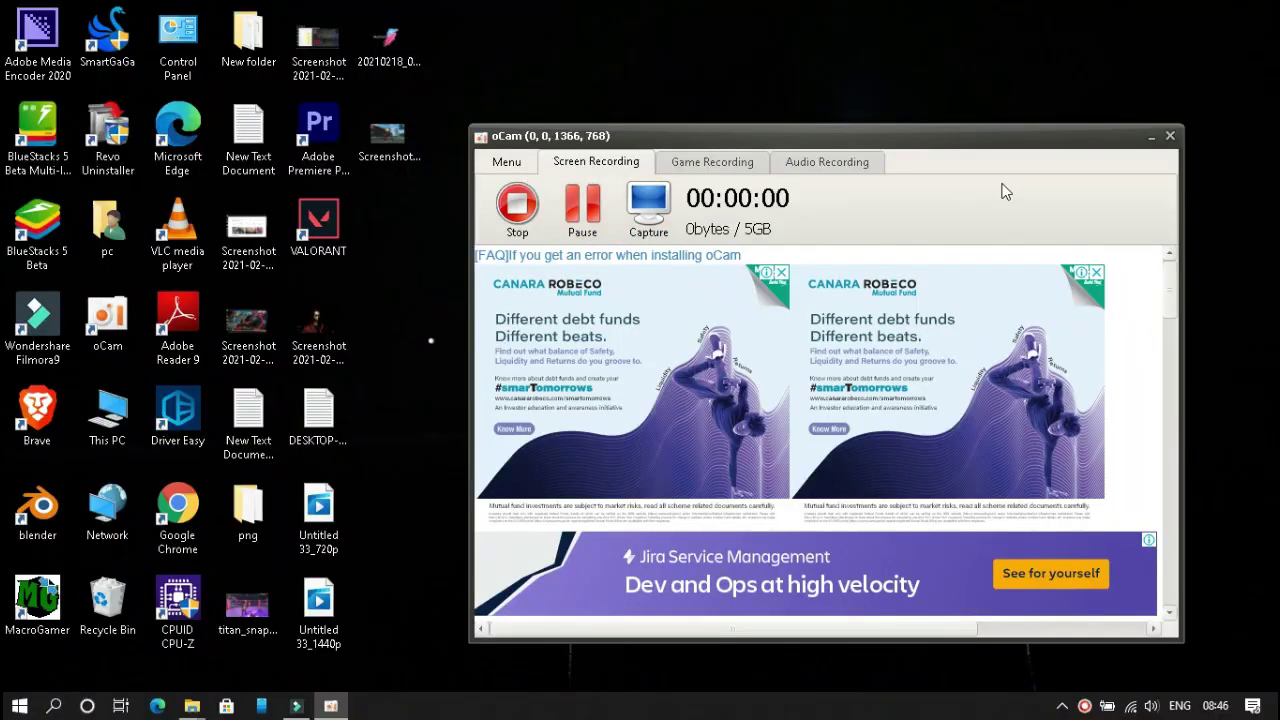
Check the instance's 2-core CPU, 900 MB, 1280x720 display and OpenGL settings, then close unchanged.
{"action": "left_click", "coordinate": [1147, 141]}
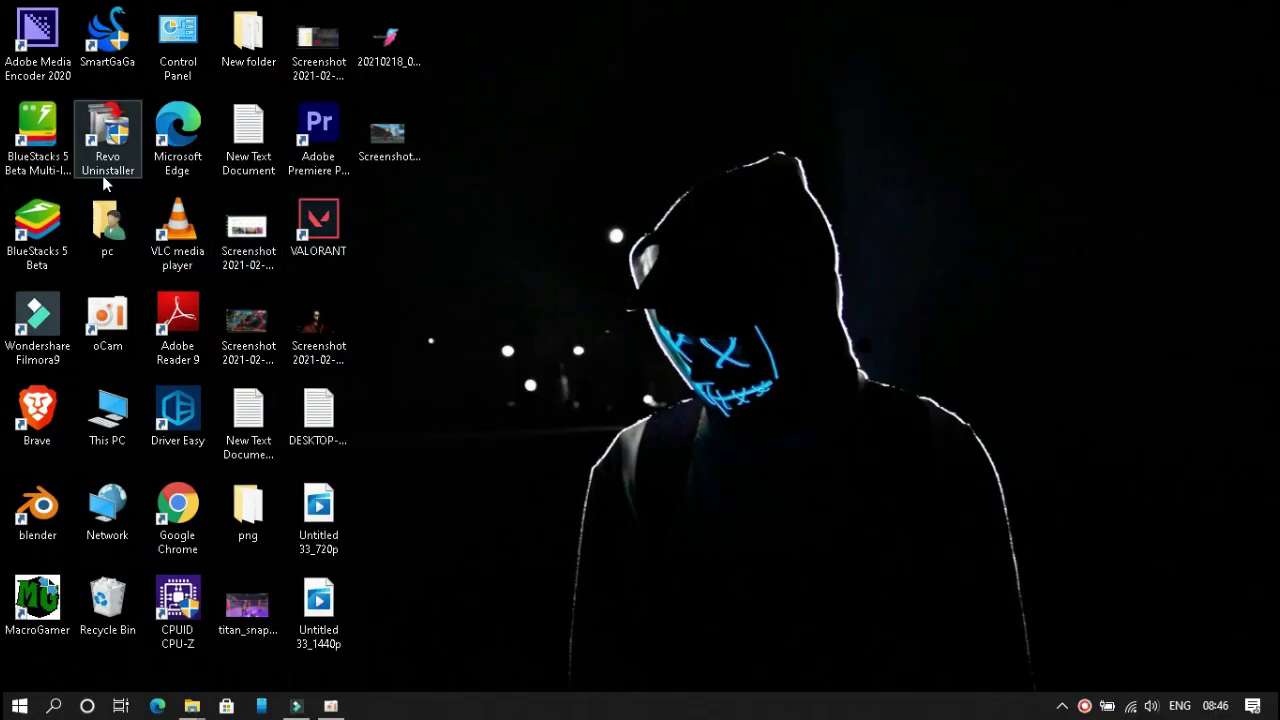
{"action": "left_click", "coordinate": [37, 135]}
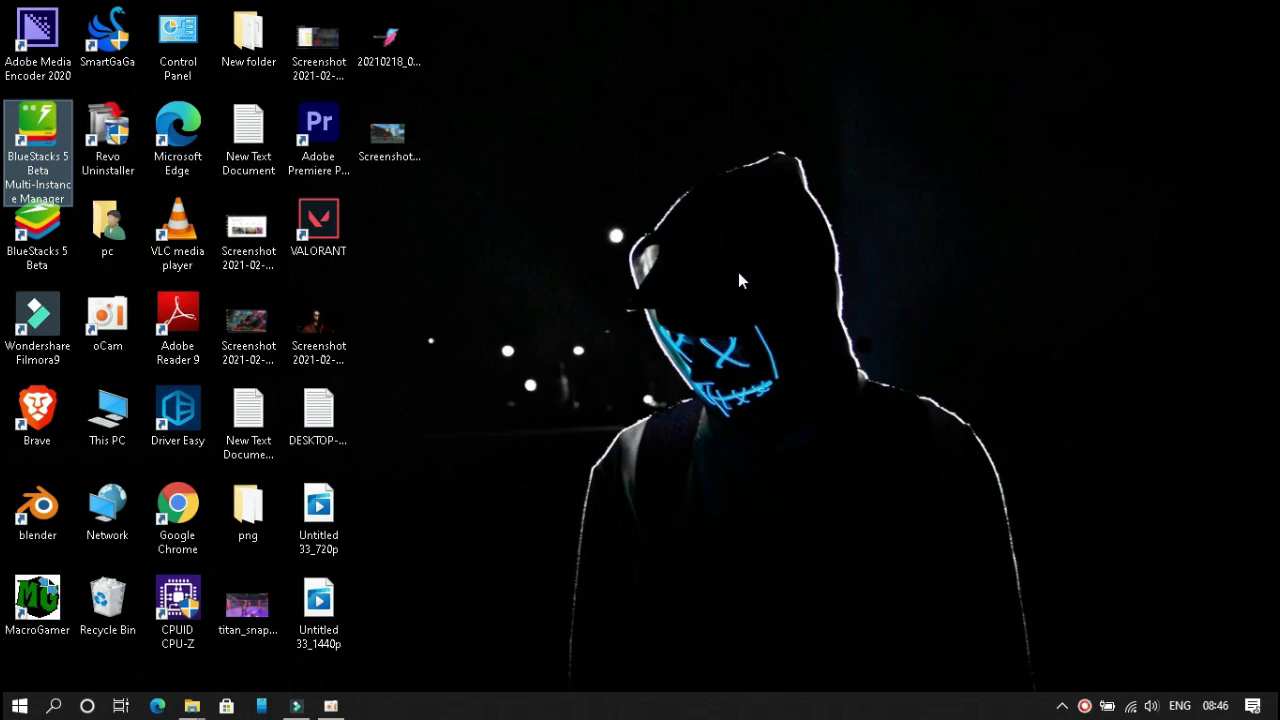
{"action": "mouse_move", "coordinate": [600, 212]}
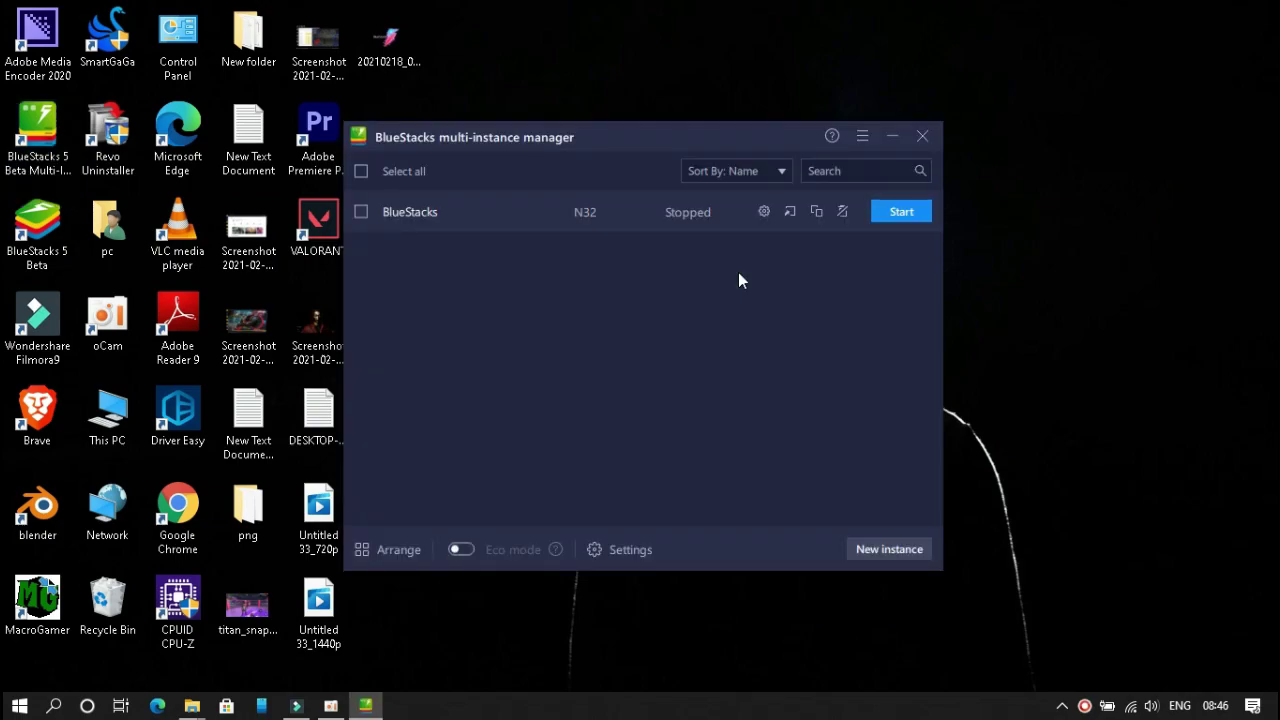
{"action": "left_click", "coordinate": [765, 213]}
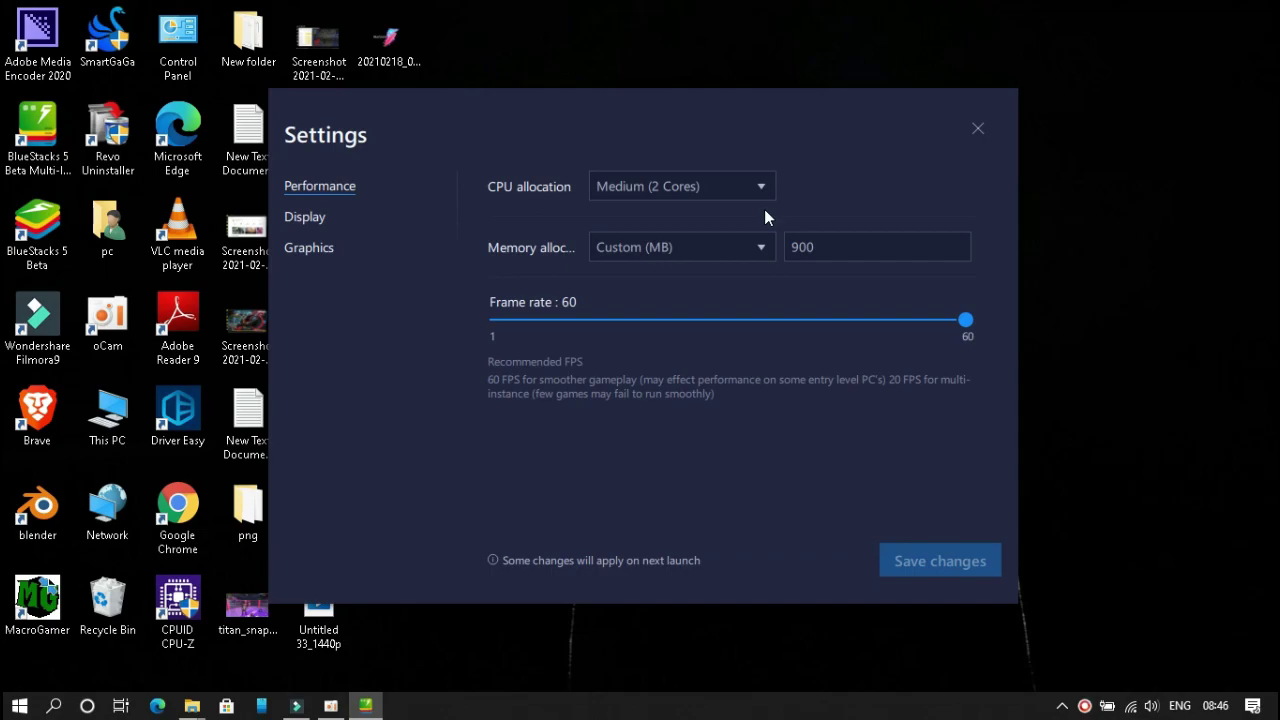
{"action": "left_click", "coordinate": [329, 218]}
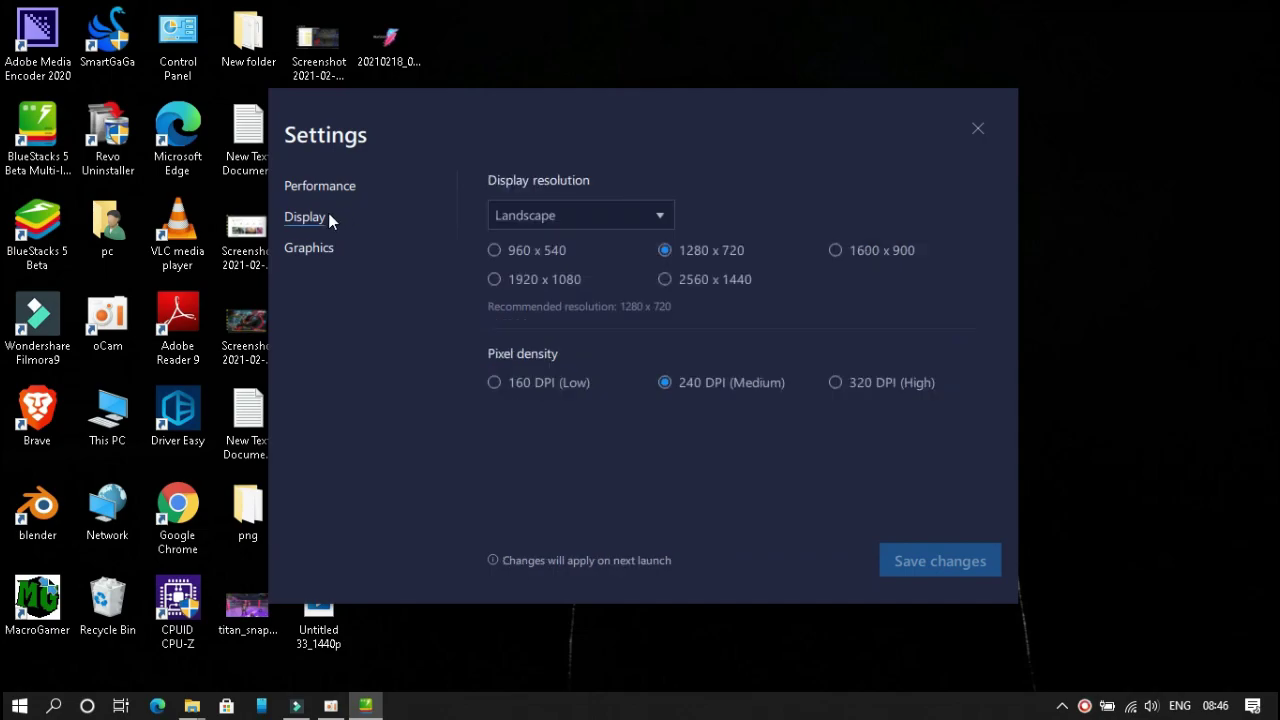
{"action": "left_click", "coordinate": [328, 250]}
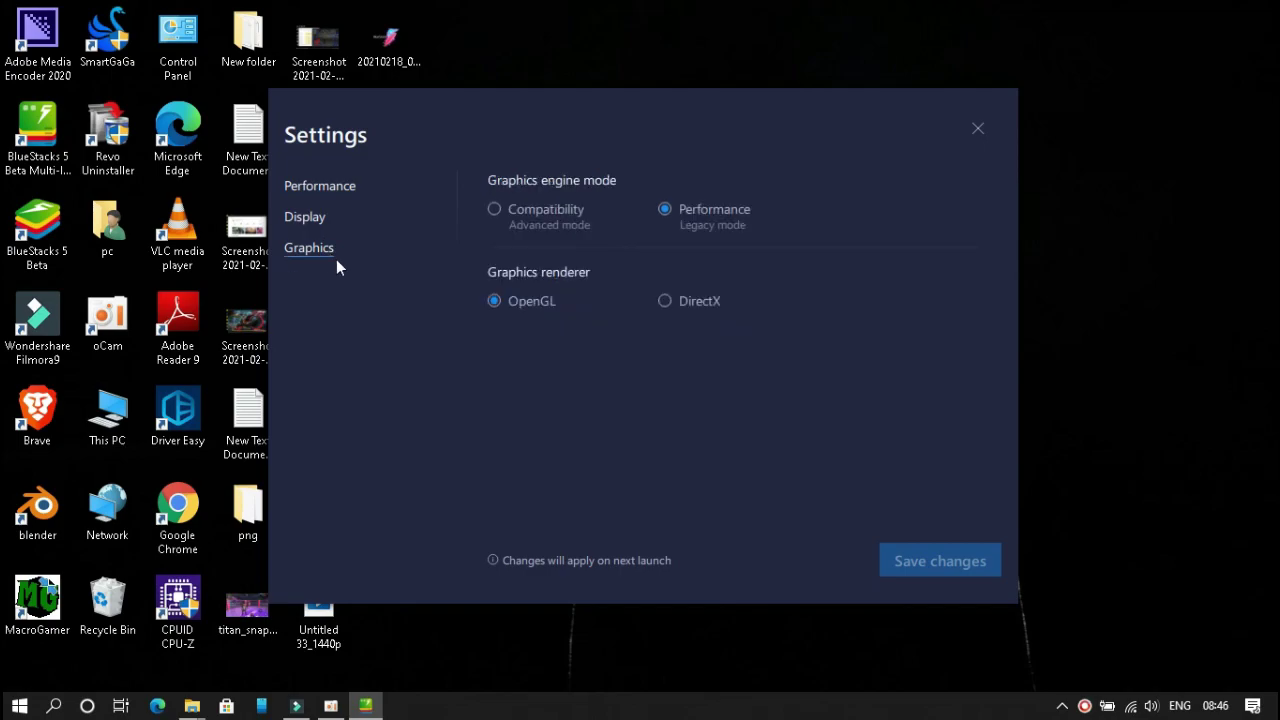
{"action": "left_click", "coordinate": [978, 129]}
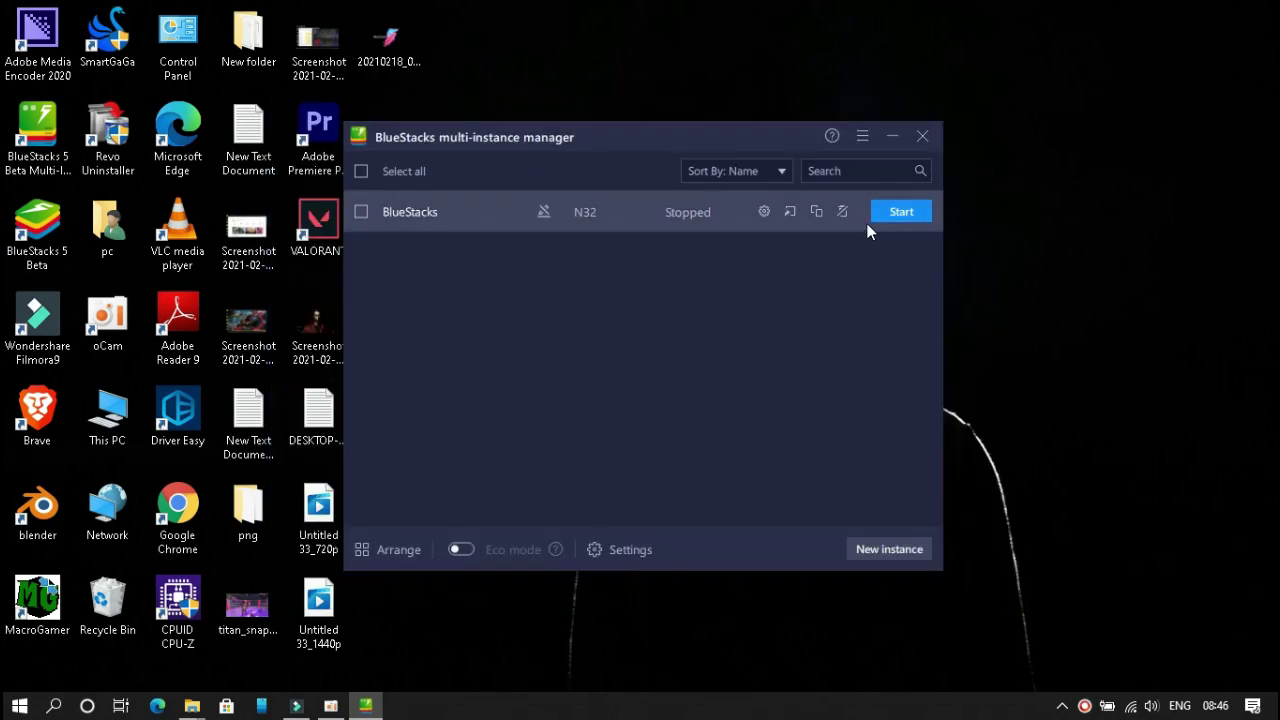
Start the BlueStacks instance and launch Free Fire from its home screen.
{"action": "left_click", "coordinate": [897, 213]}
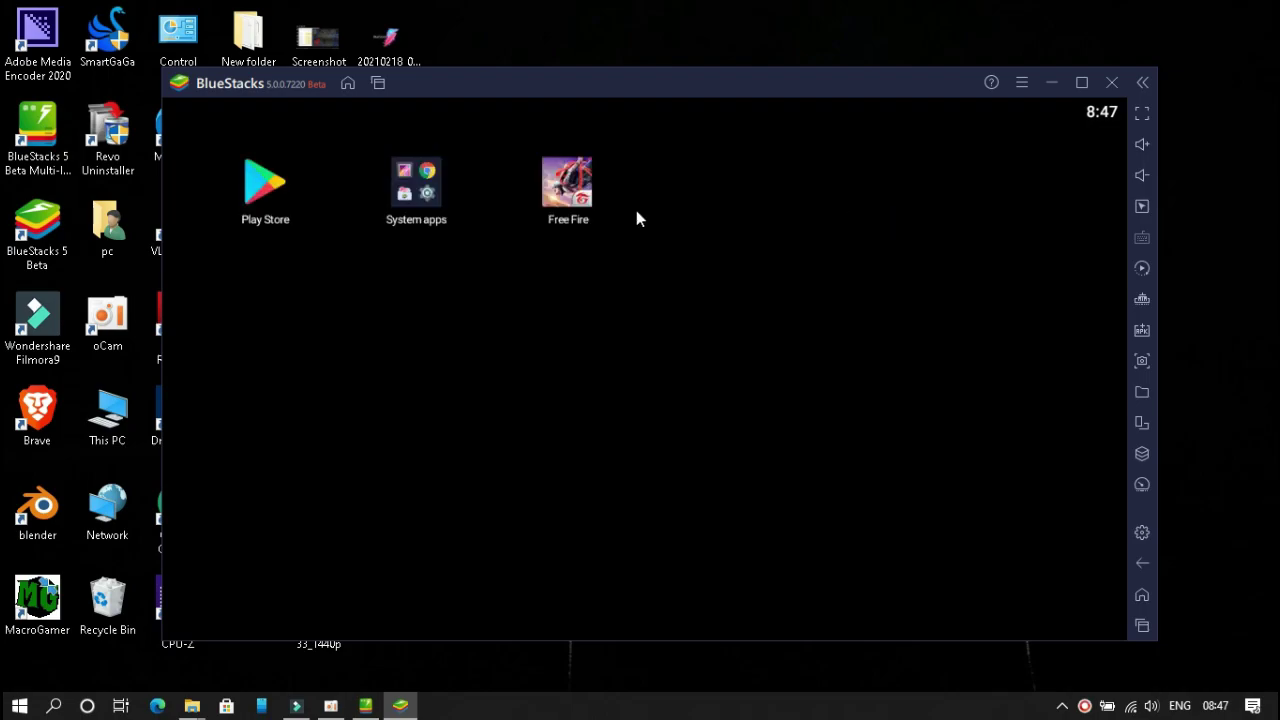
{"action": "left_click", "coordinate": [553, 193]}
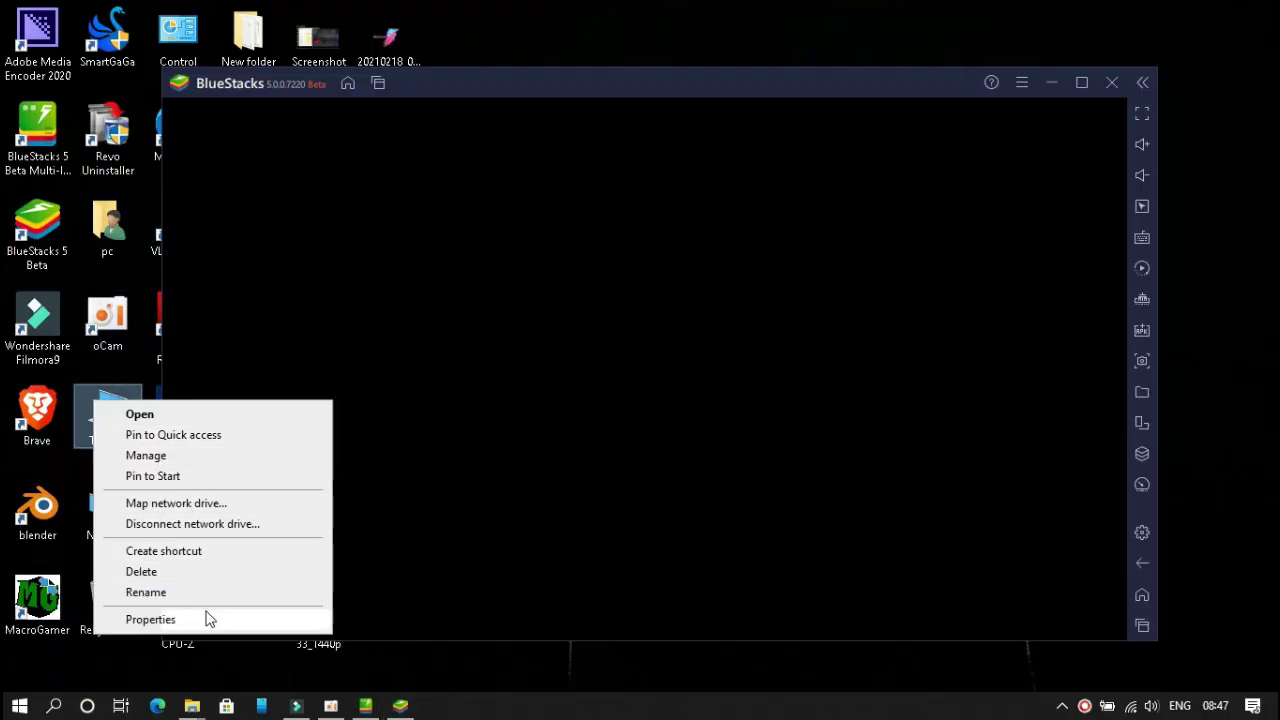
Read the Pentium 3825U 1.90 GHz processor and 4.00 GB RAM in This PC properties, then close.
{"action": "left_click", "coordinate": [206, 617]}
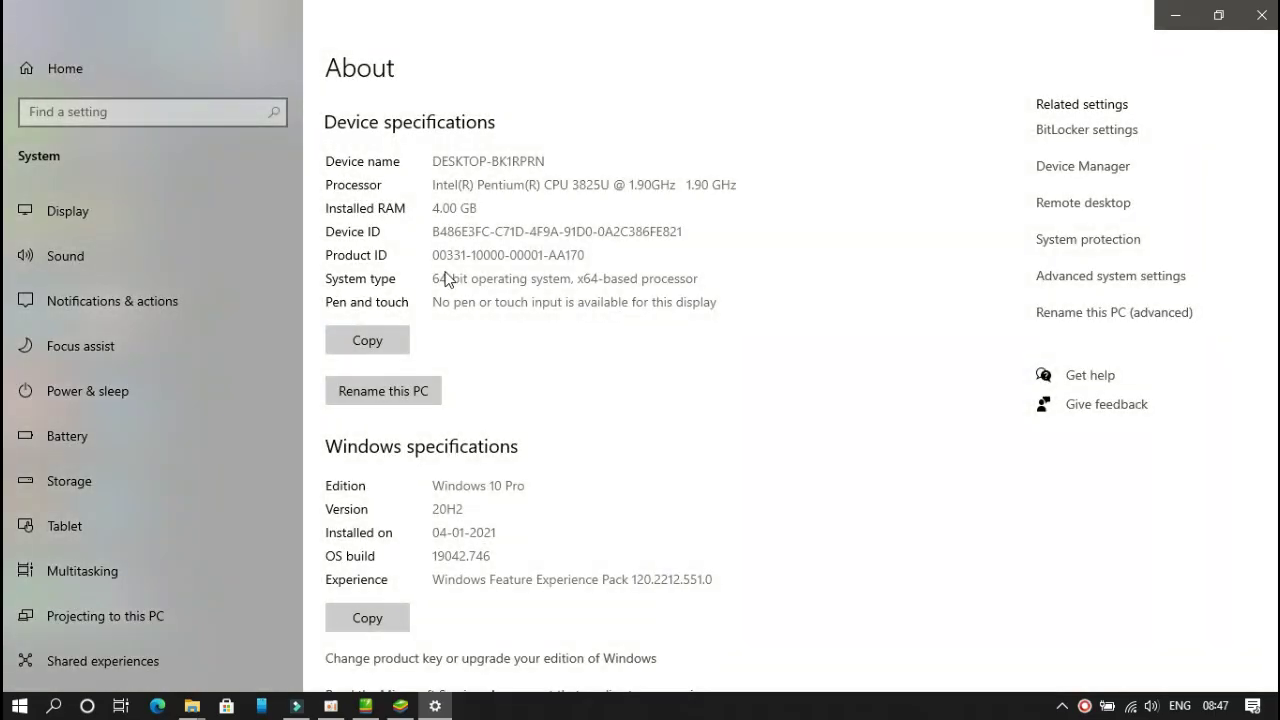
{"action": "left_click_drag", "start_coordinate": [440, 213], "coordinate": [518, 207]}
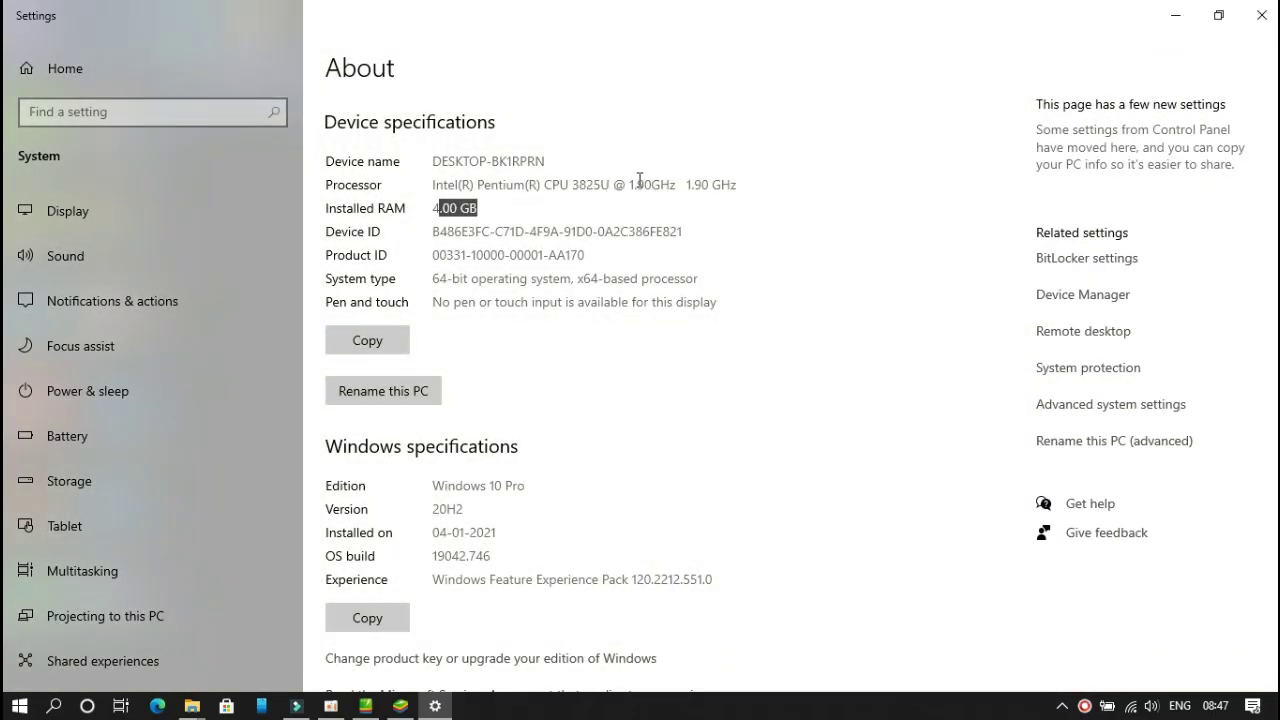
{"action": "left_click_drag", "start_coordinate": [443, 186], "coordinate": [760, 186]}
{"action": "left_click", "coordinate": [790, 183]}
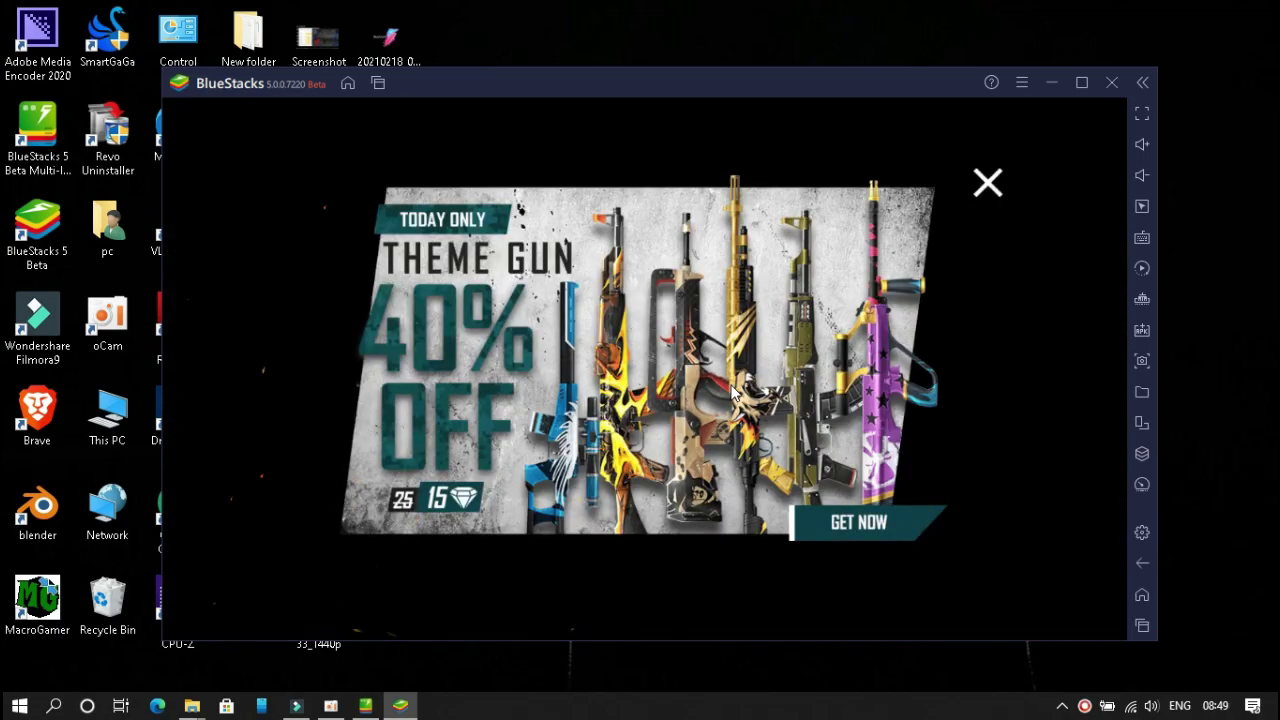
Close the Theme Gun sale banner and open the emote wheel around the lobby character.
{"action": "left_click", "coordinate": [998, 188]}
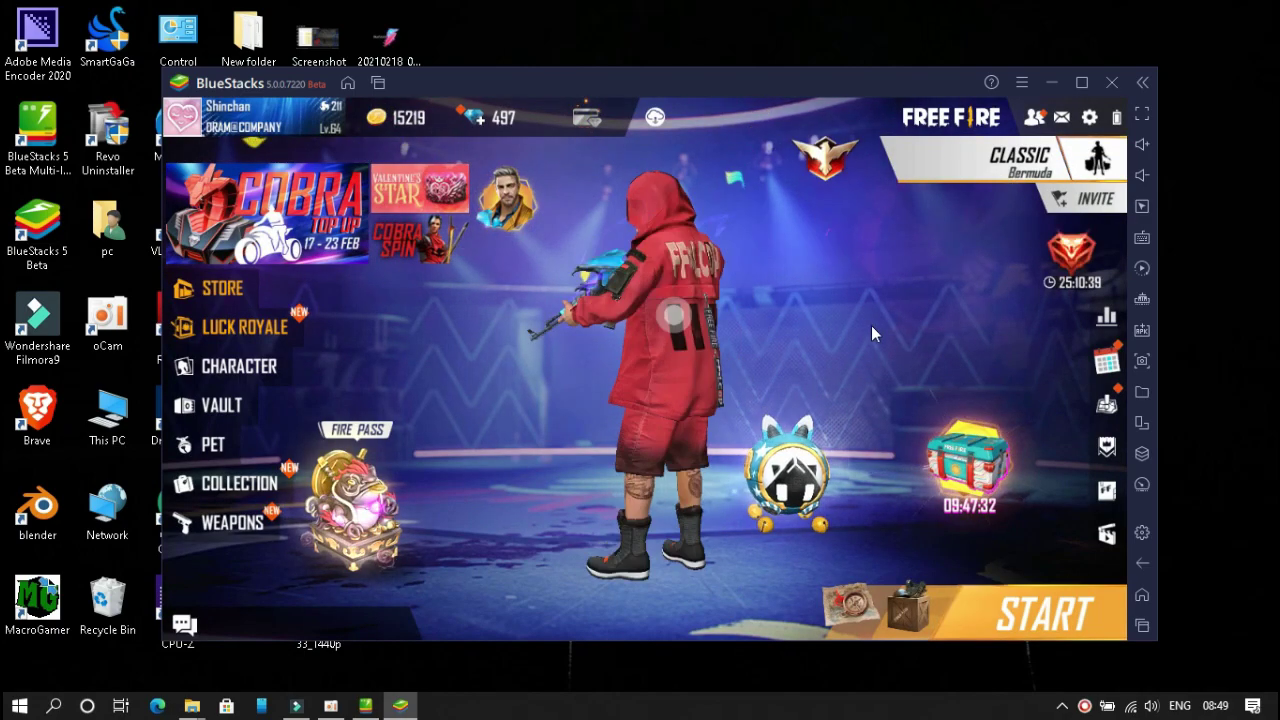
{"action": "left_click", "coordinate": [721, 360]}
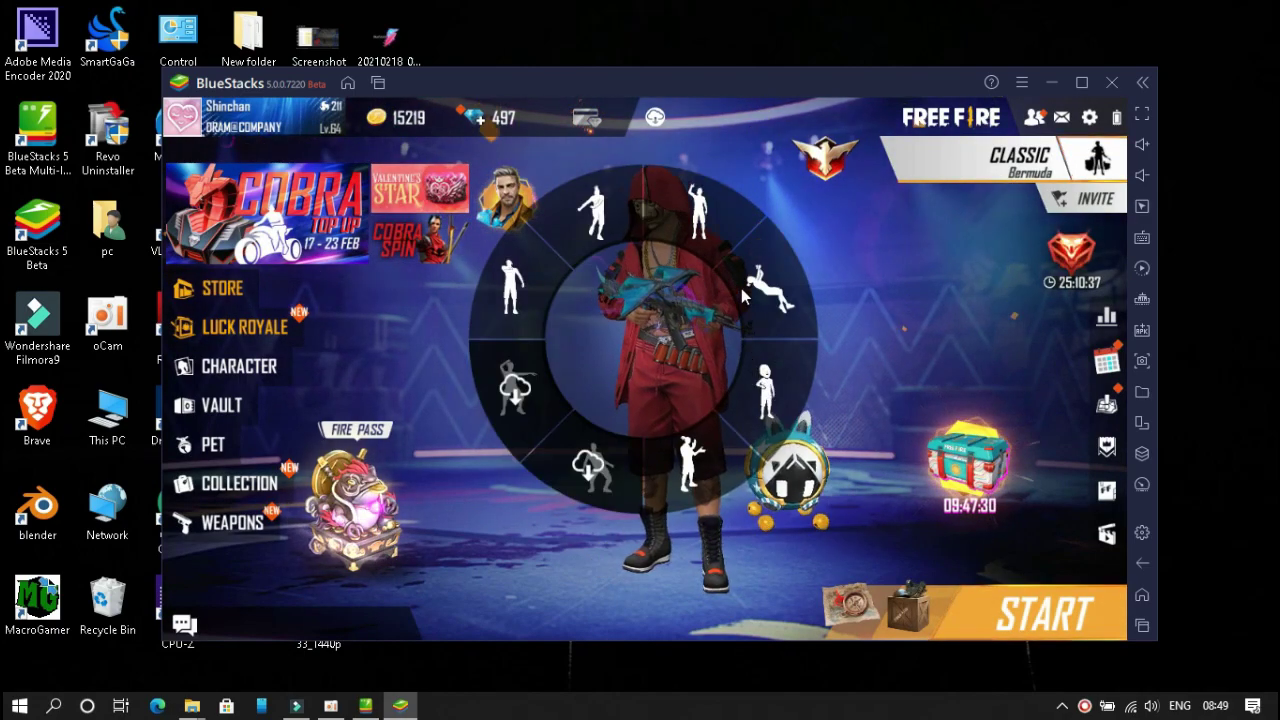